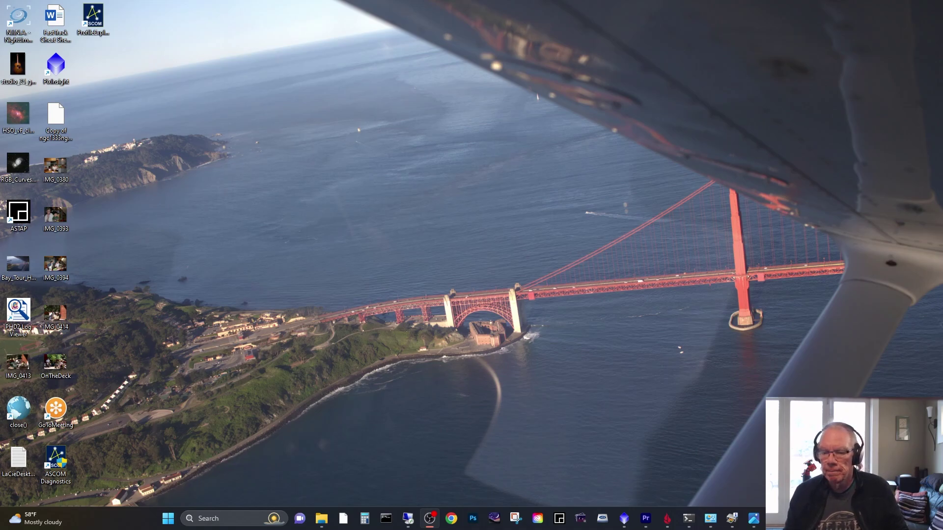
Bring the Chrome window with the N.I.N.A. 3.0 release notes to the front.
mouse_move(451, 519)
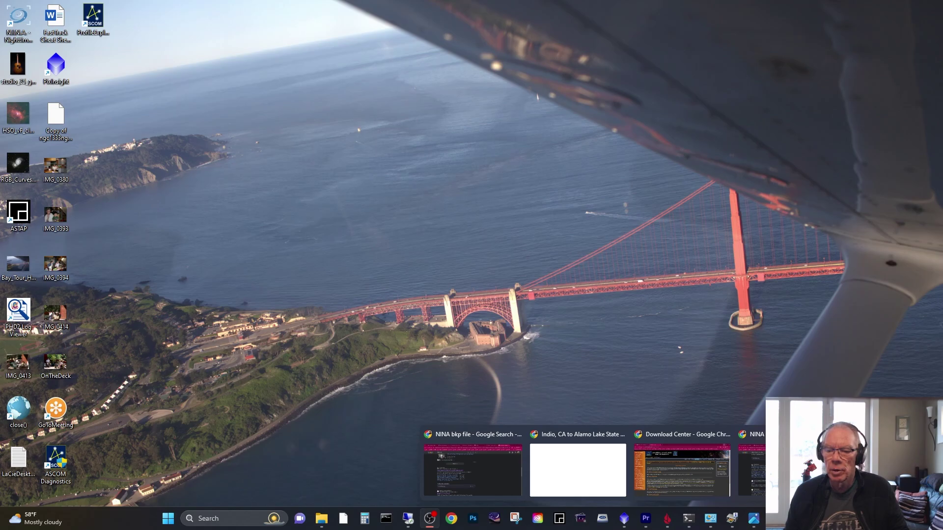
click(754, 461)
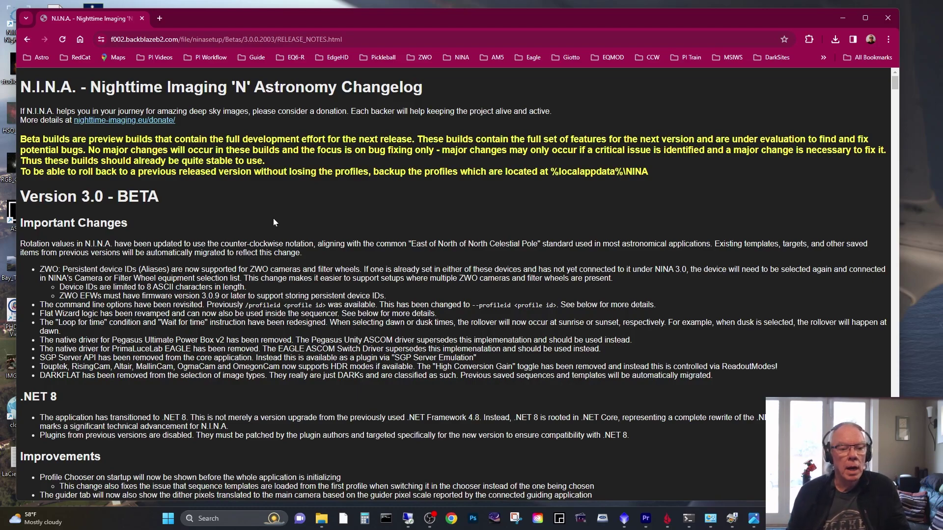
scroll(373, 231, down, 2)
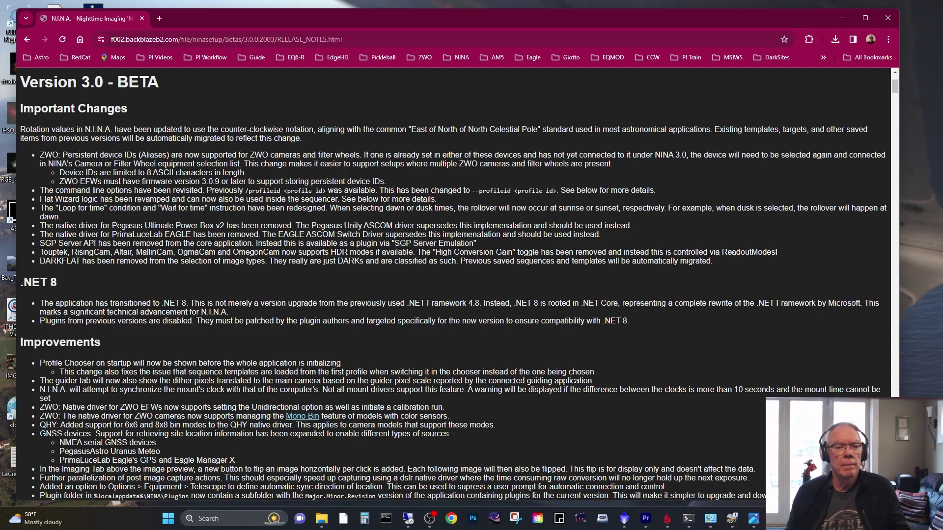
scroll(273, 274, down, 8)
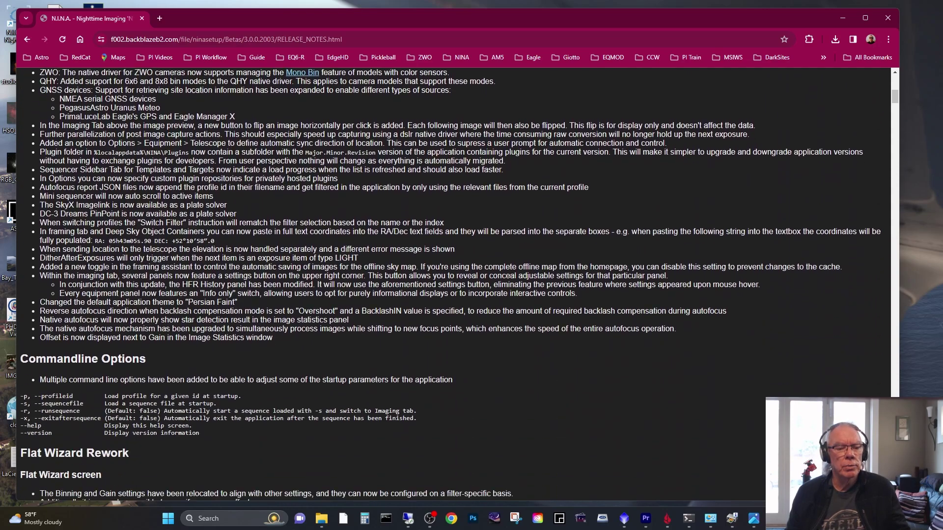
scroll(274, 278, down, 4)
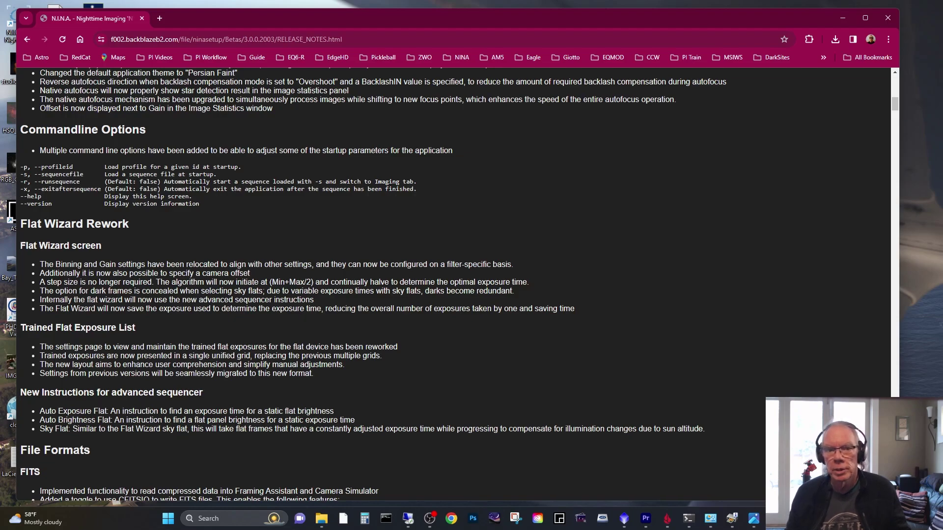
scroll(274, 280, up, 12)
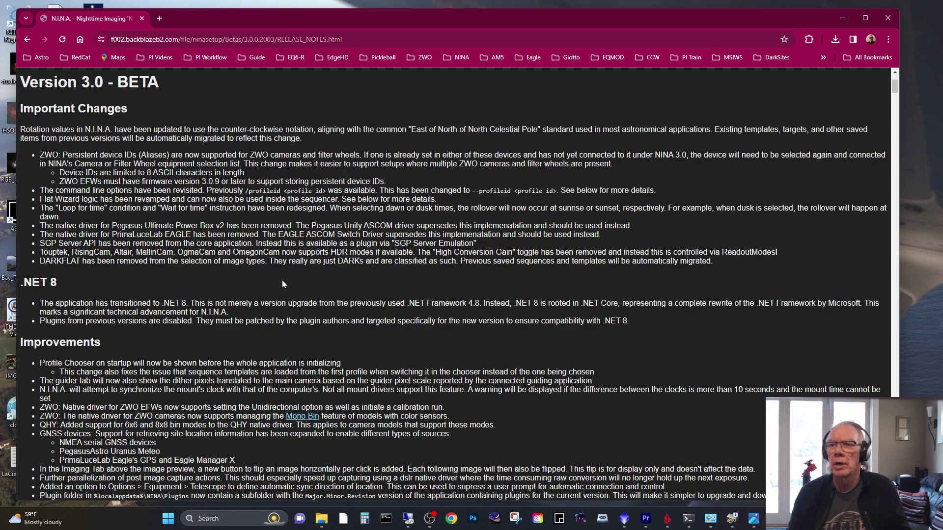
Minimize Chrome and restore N.I.N.A. in the Remote Desktop session.
click(842, 20)
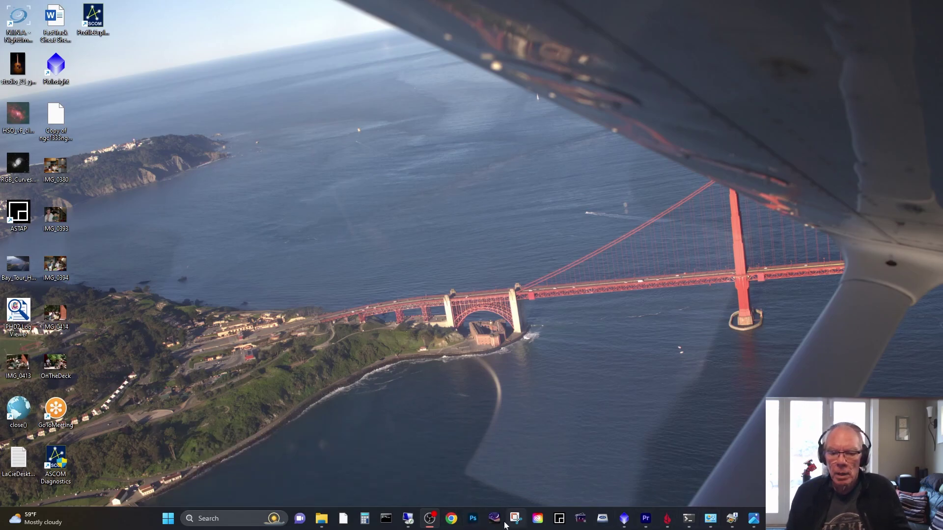
click(410, 522)
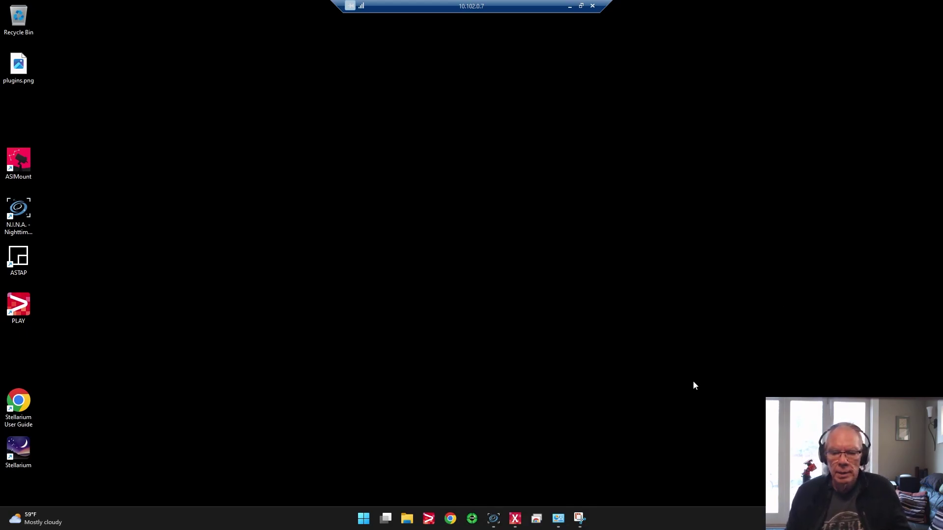
click(492, 521)
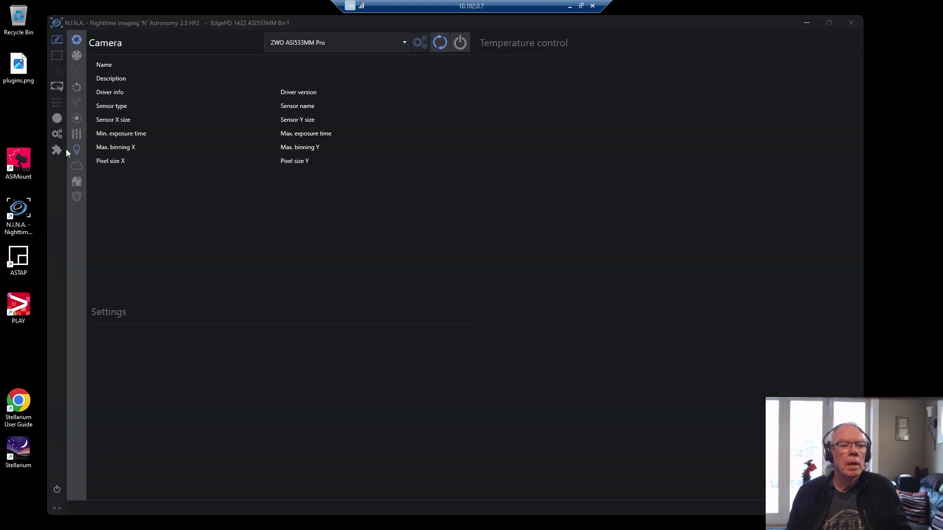
Review the installed Target Scheduler and Target Planning plugins, then minimize N.I.N.A.
click(57, 153)
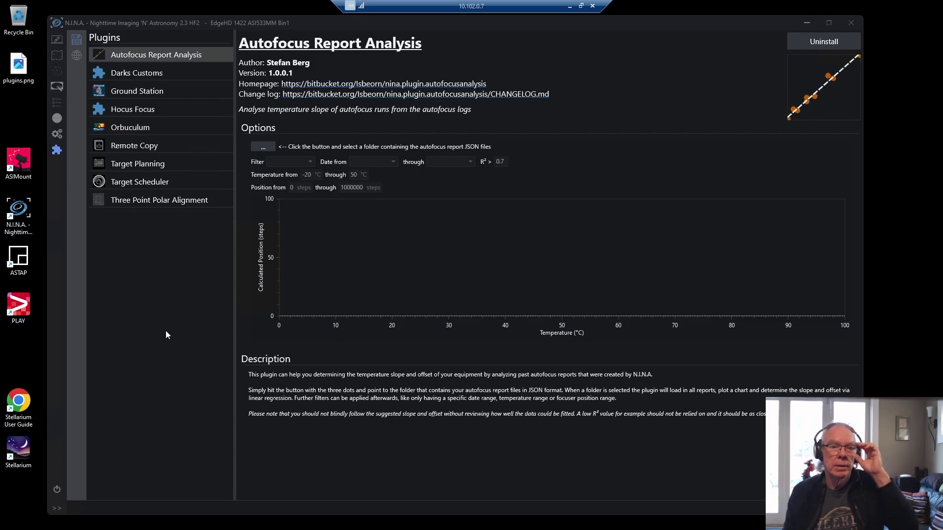
click(150, 183)
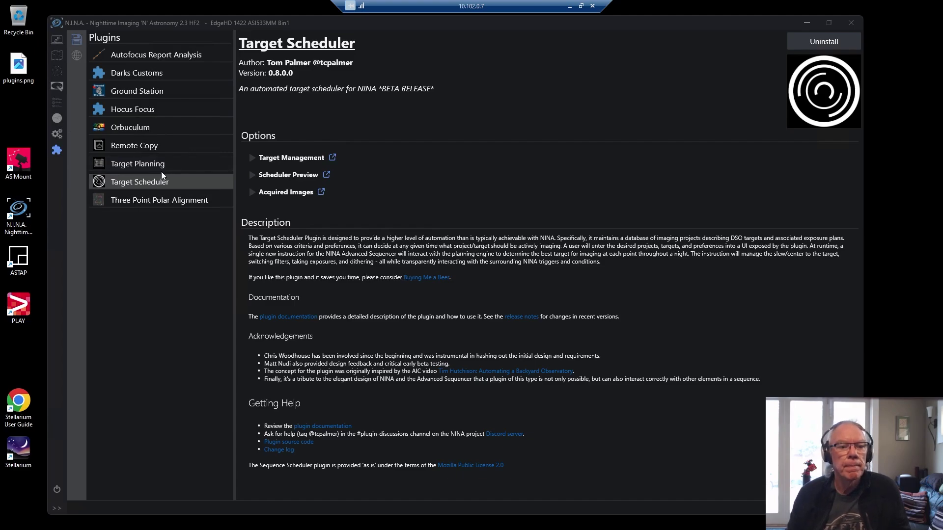
click(157, 166)
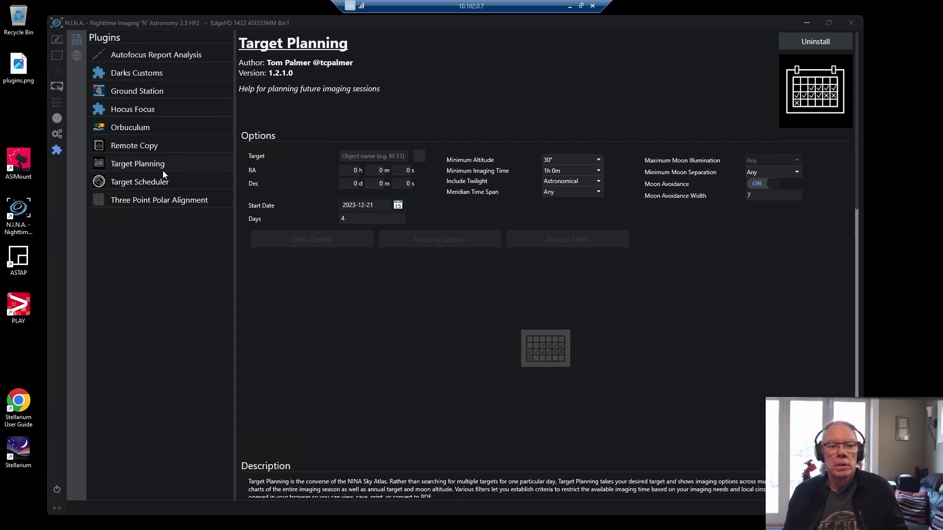
click(163, 169)
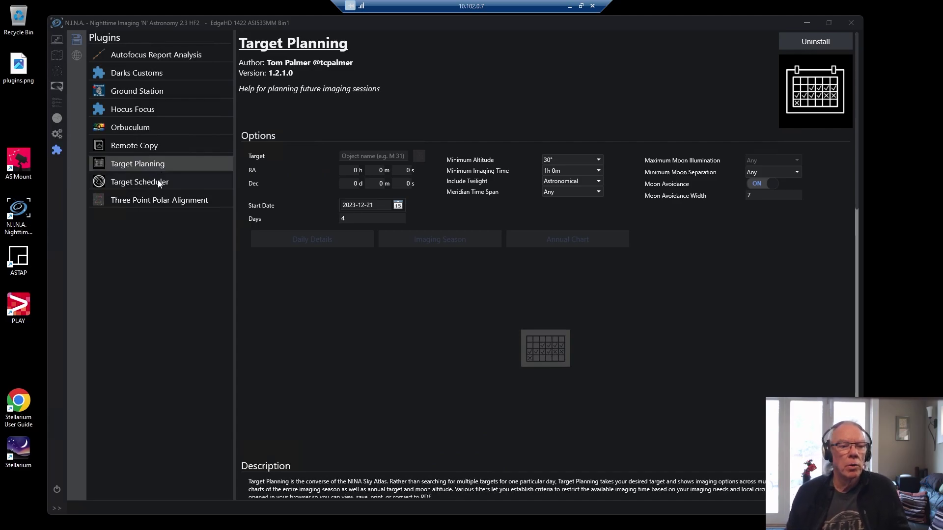
click(804, 20)
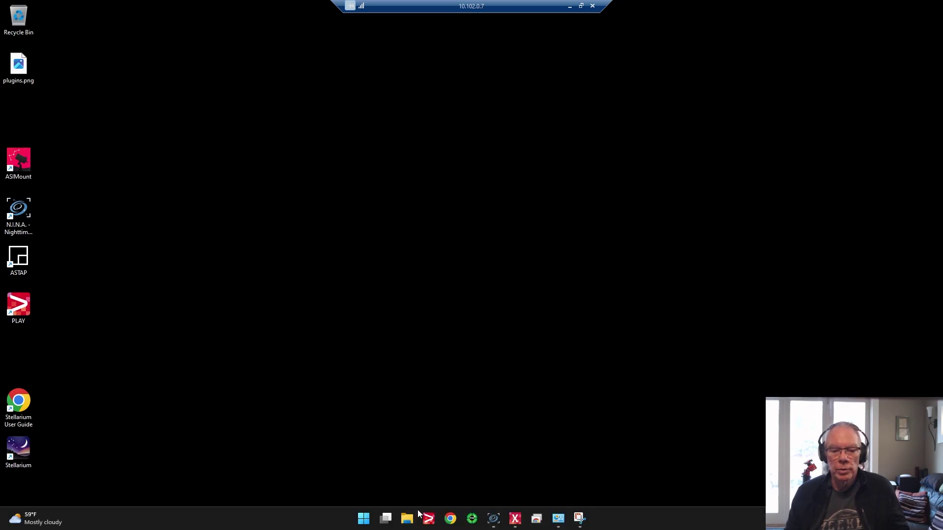
Open a new File Explorer window at %localappdata%\NINA.
right_click(406, 525)
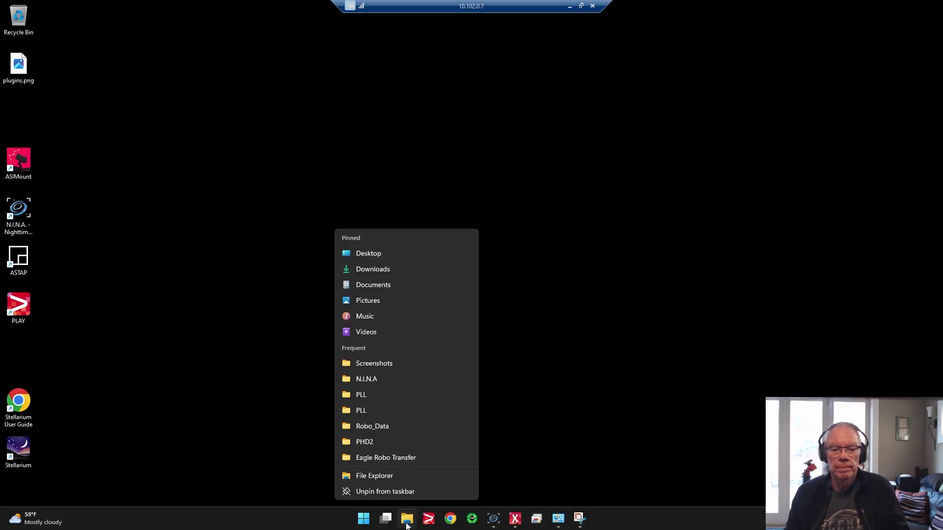
click(377, 478)
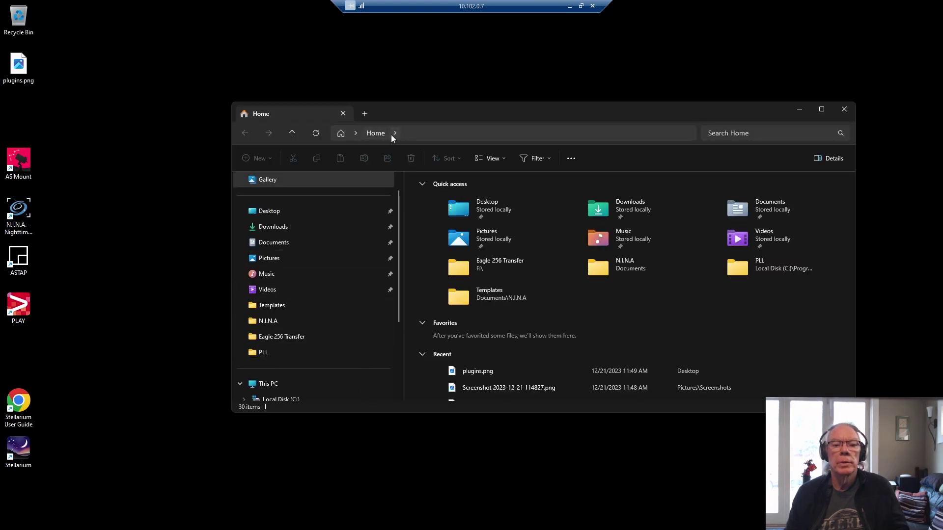
click(424, 135)
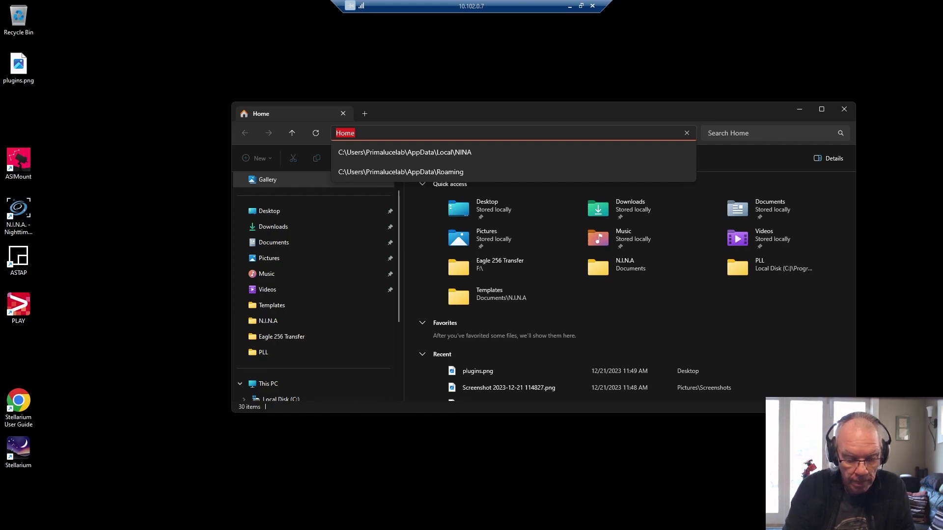
text(%lo)
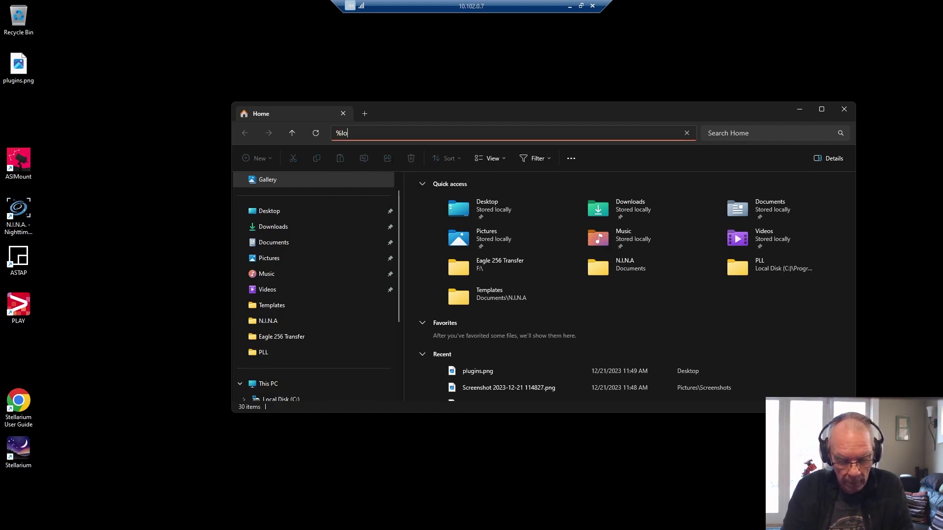
text(cala)
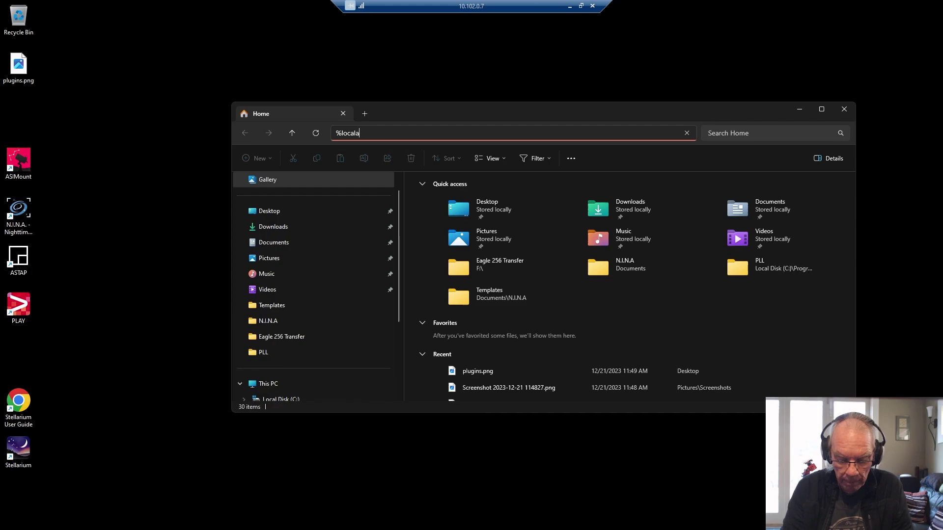
text(ppdata)
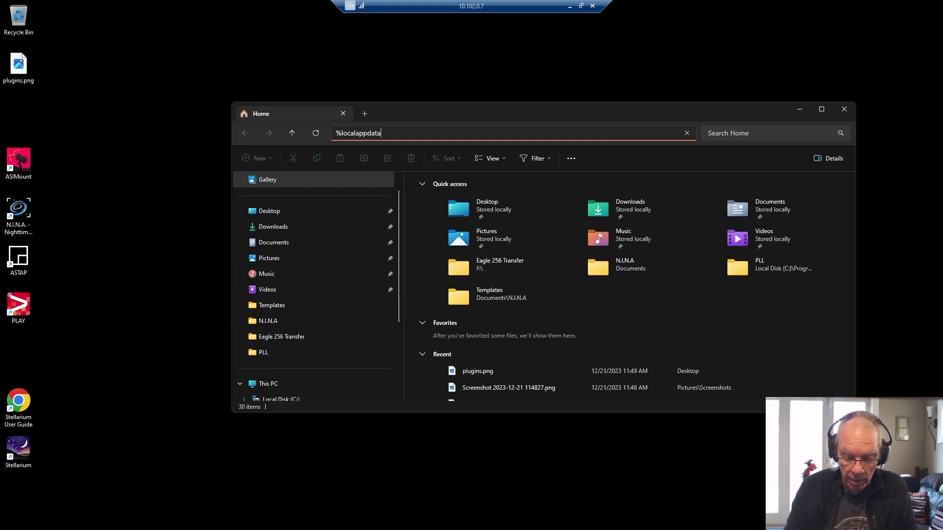
text(%)
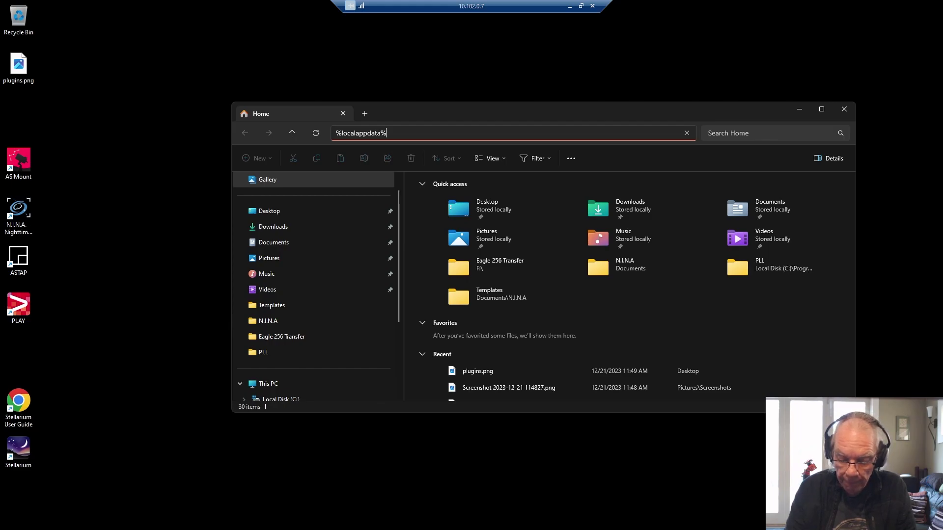
text(\NINA)
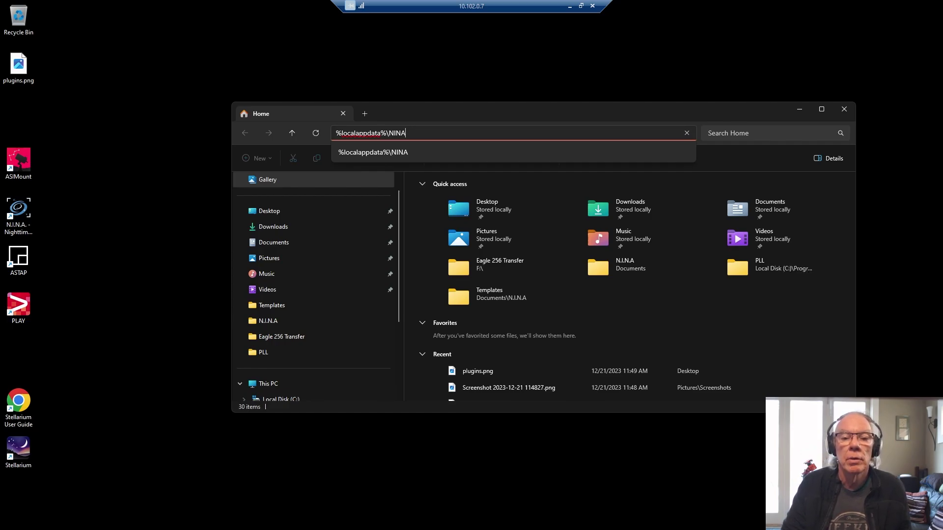
key(Return)
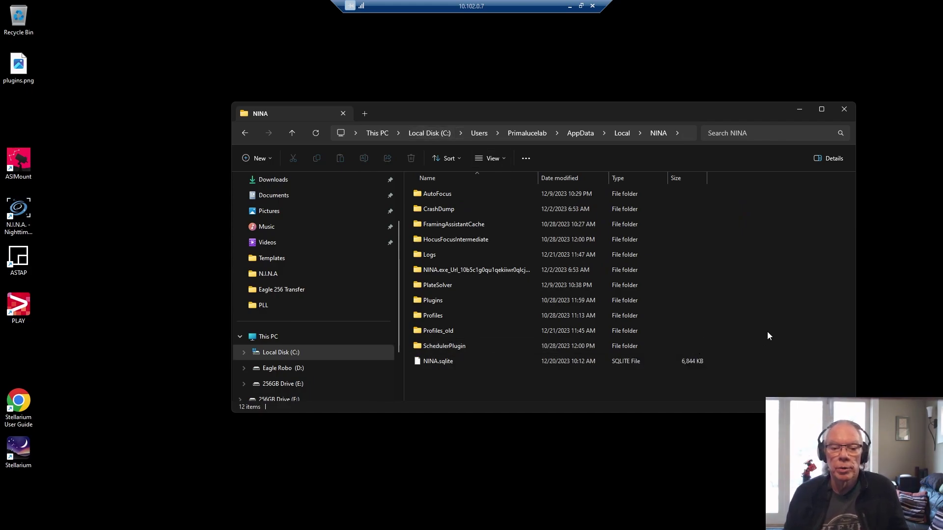
Check the contents of the Profiles and Profiles_old folders in the NINA folder.
double_click(421, 320)
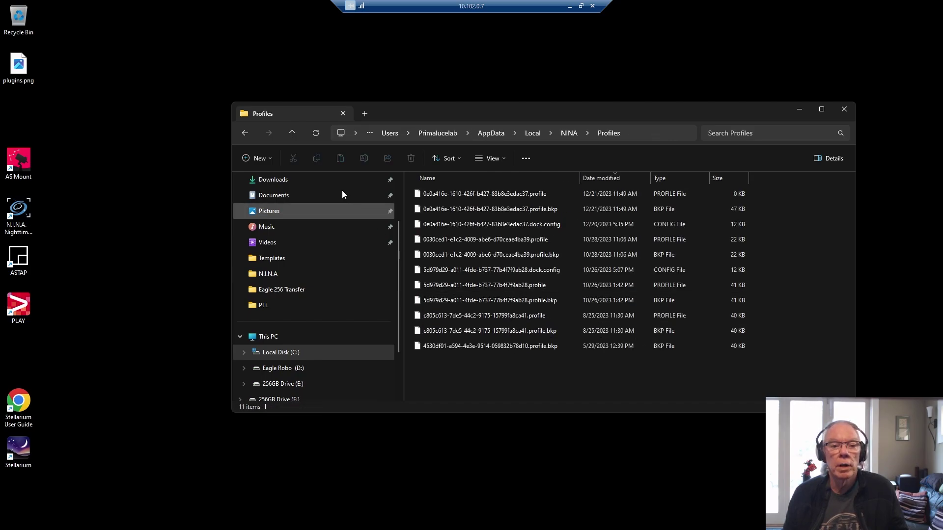
click(290, 137)
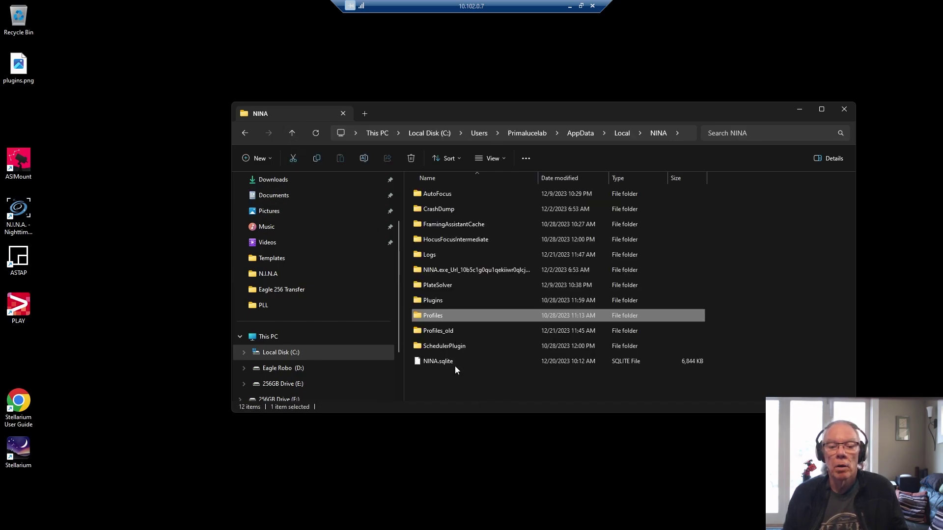
double_click(437, 331)
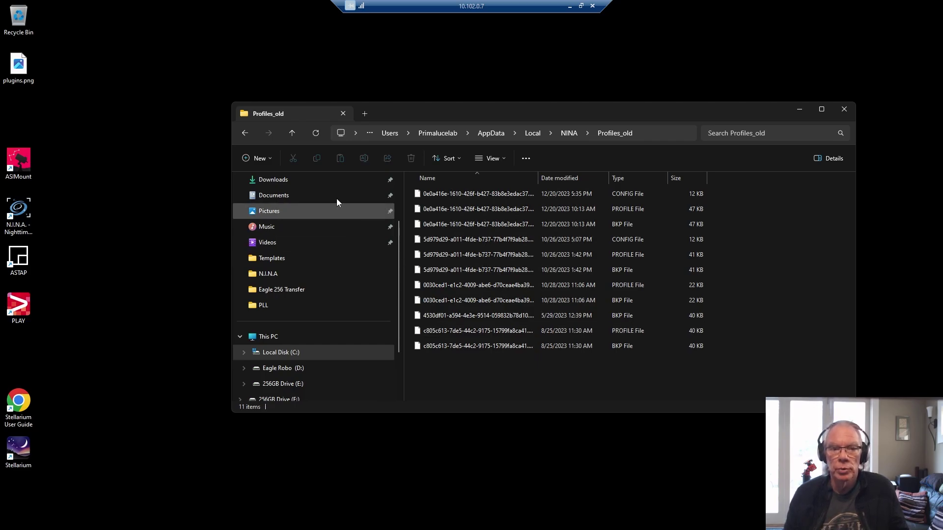
click(290, 137)
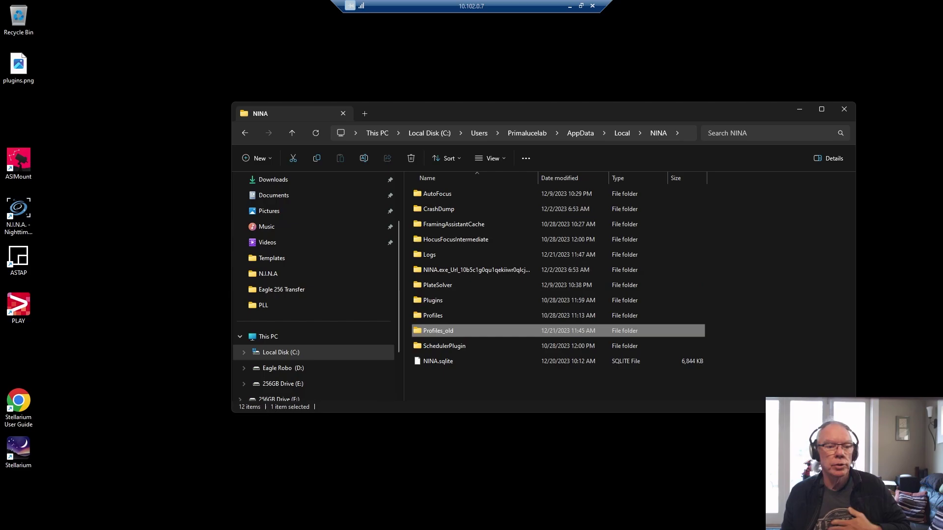
Copy the Profiles_old folder and paste it onto the Desktop.
right_click(461, 333)
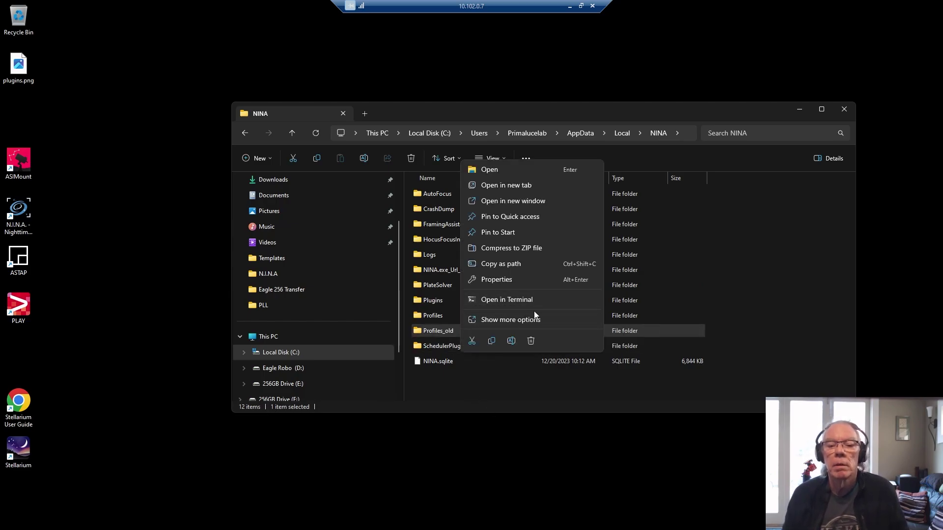
click(492, 341)
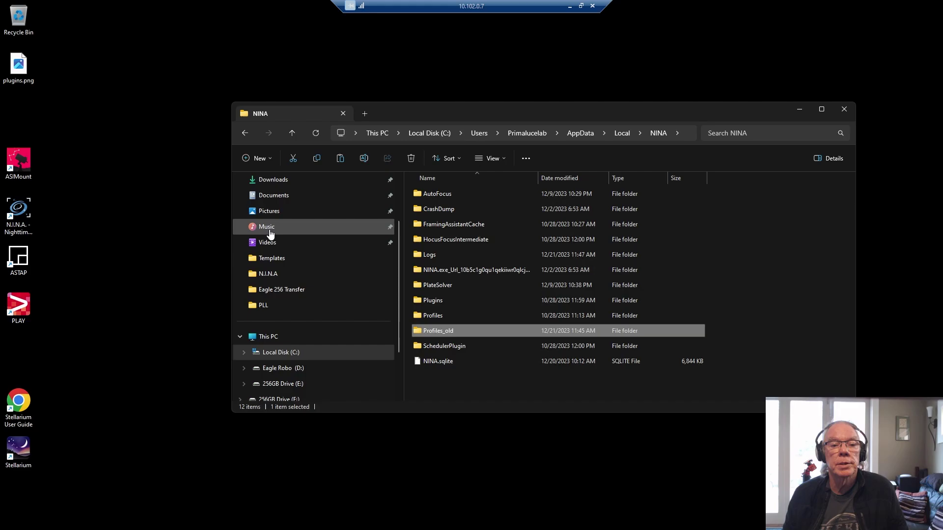
scroll(288, 259, up, 1)
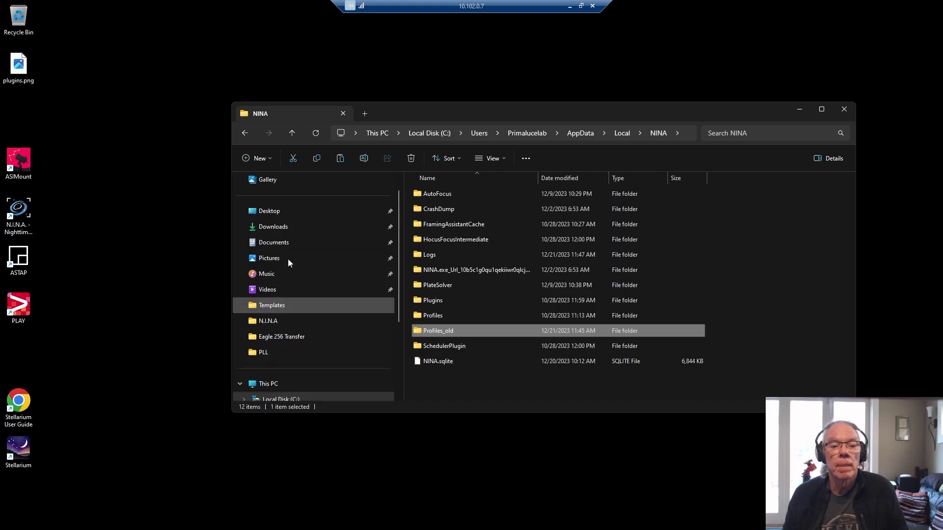
click(279, 216)
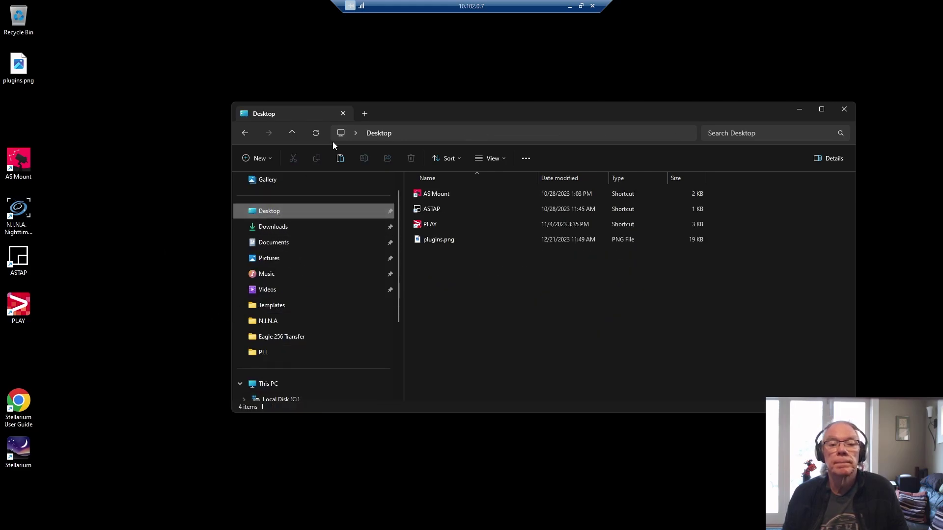
click(339, 160)
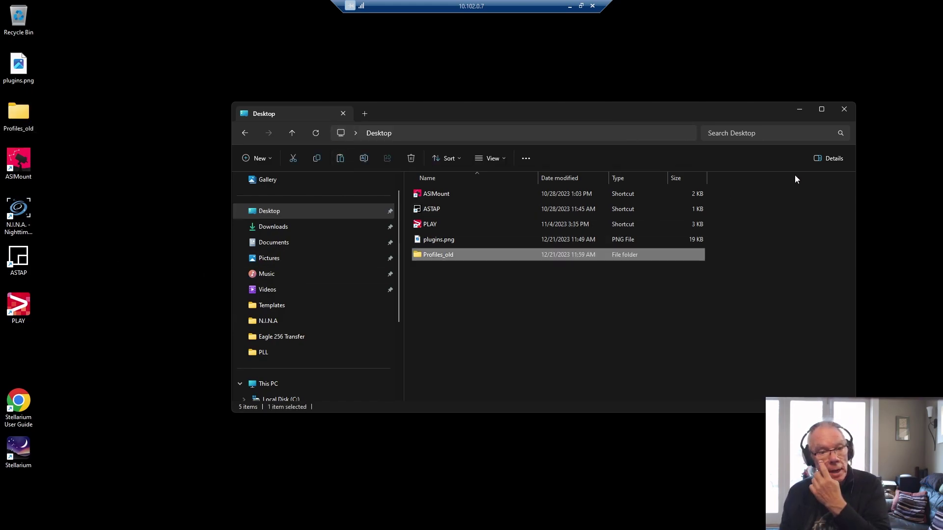
Minimize File Explorer and restore N.I.N.A. showing the Target Planning plugin page.
click(800, 111)
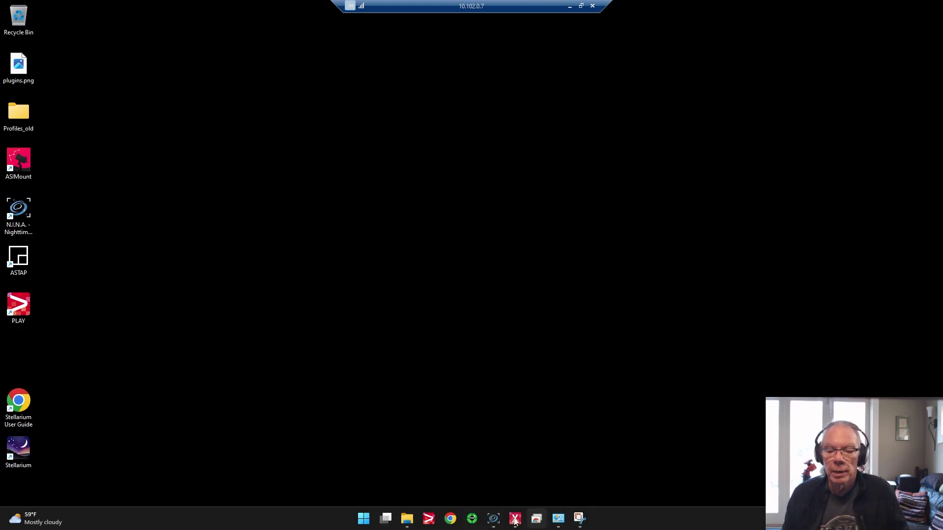
mouse_move(494, 518)
click(501, 486)
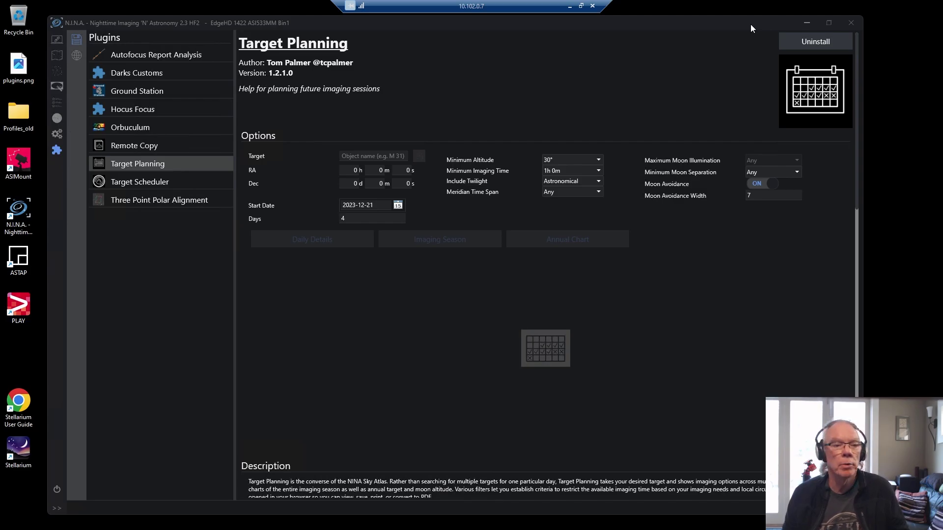
Open N.I.N.A.'s General options, expand Advanced settings, and show the Autoupdate source choices.
click(56, 136)
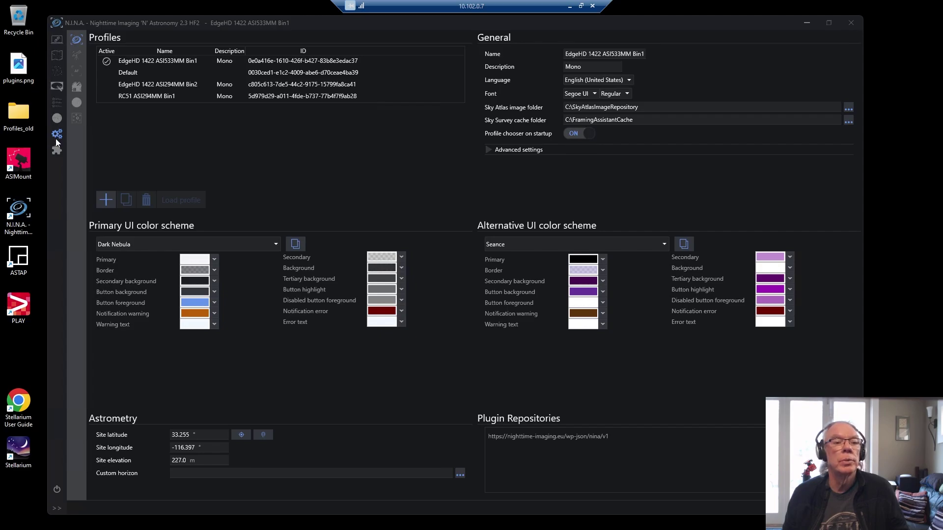
click(77, 102)
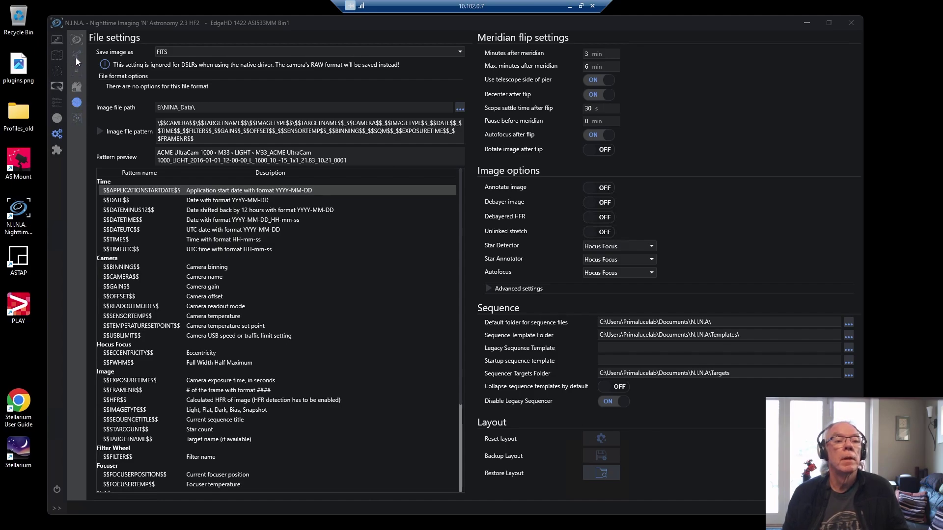
click(77, 41)
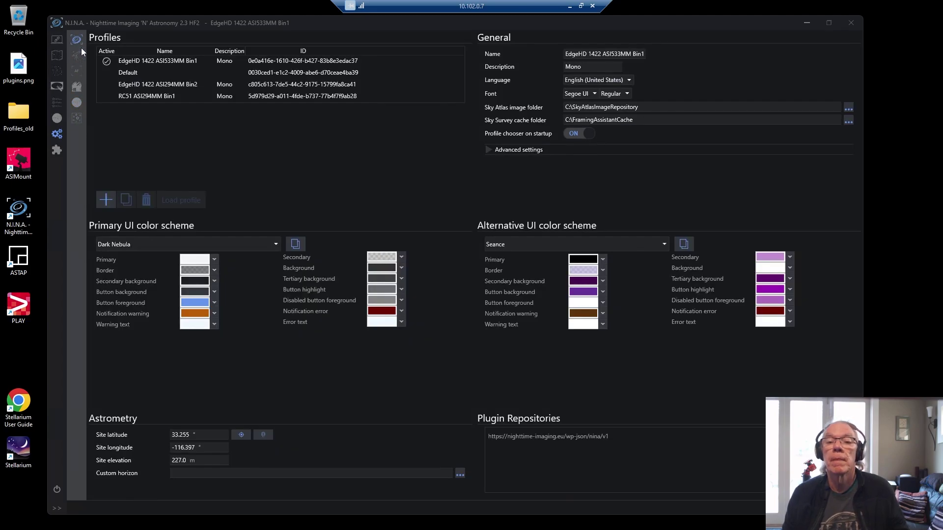
click(489, 150)
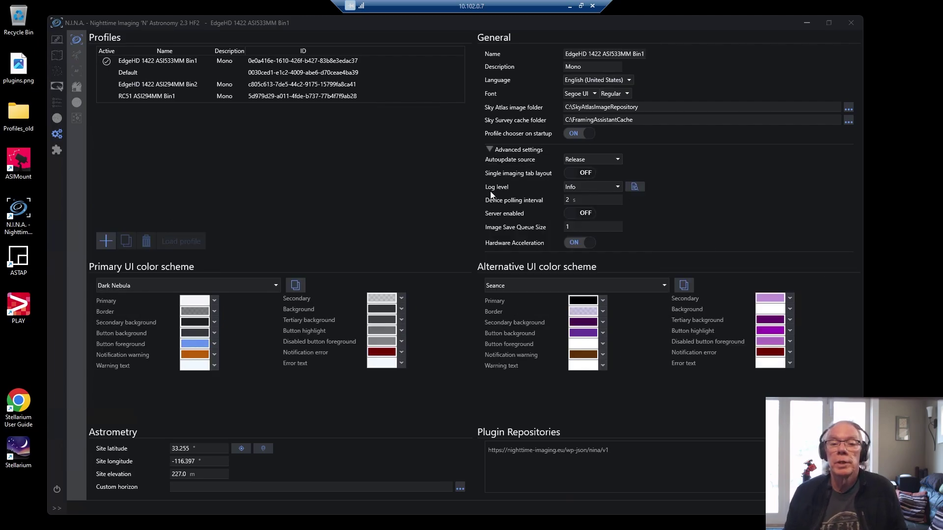
click(618, 160)
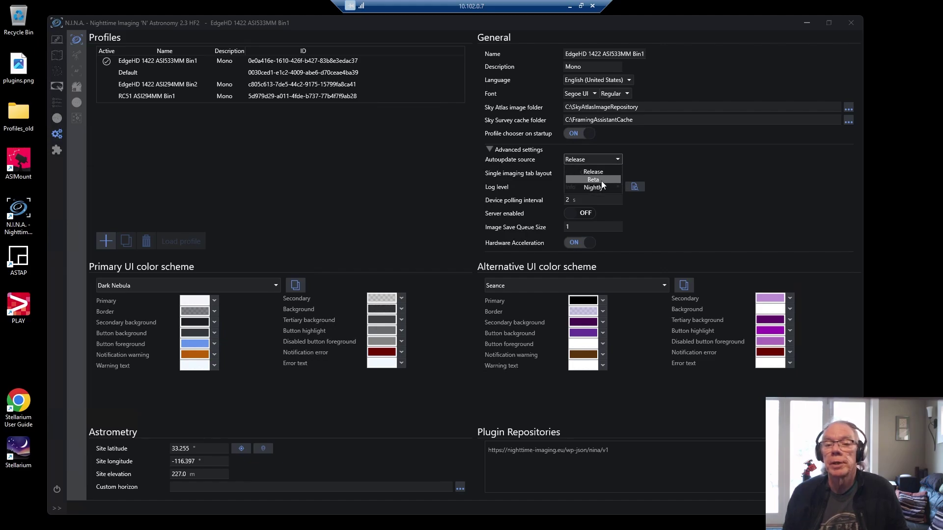
Set Autoupdate source to Beta and download the 3.0 BETA003 update.
click(601, 181)
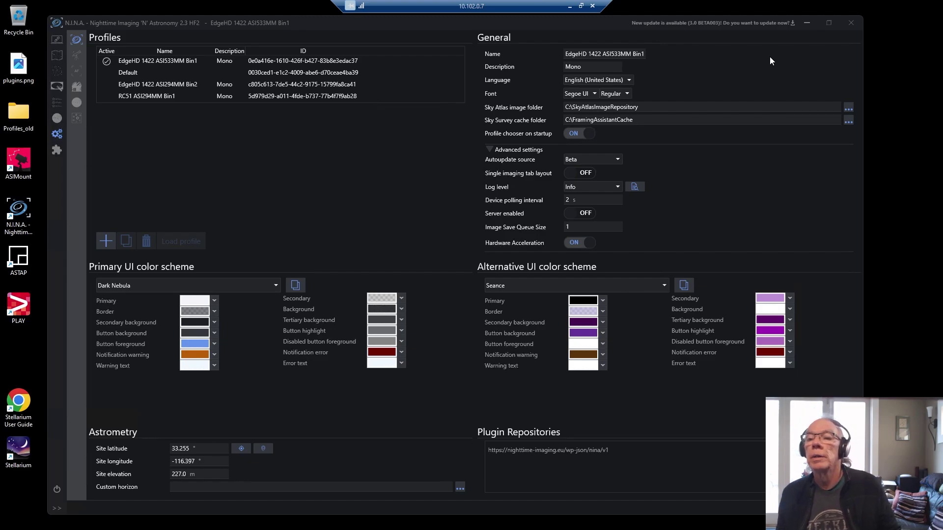
click(793, 26)
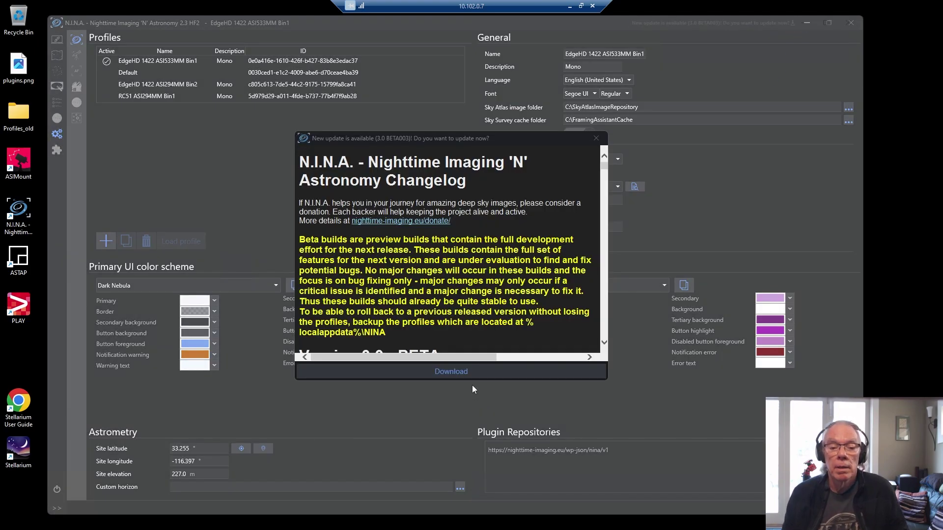
click(448, 375)
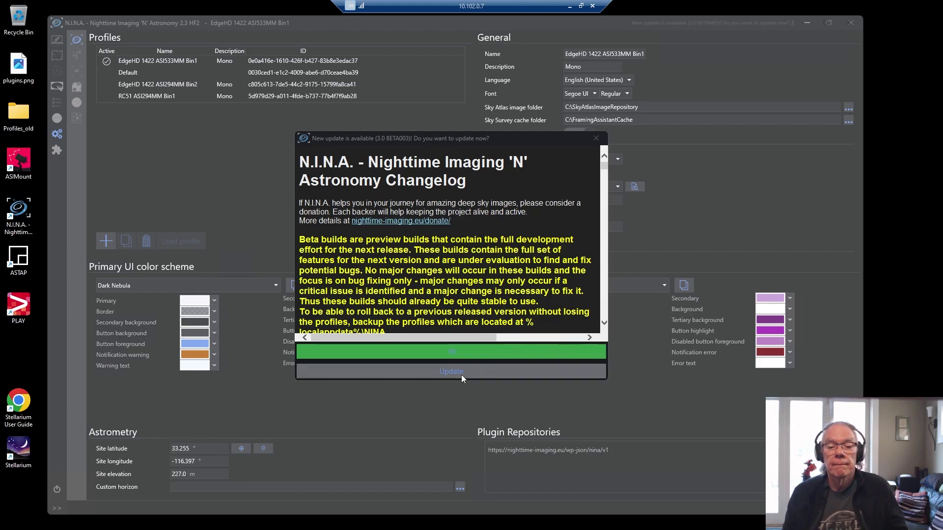
Start installing the 3.0 BETA003 update and accept the license terms.
click(461, 376)
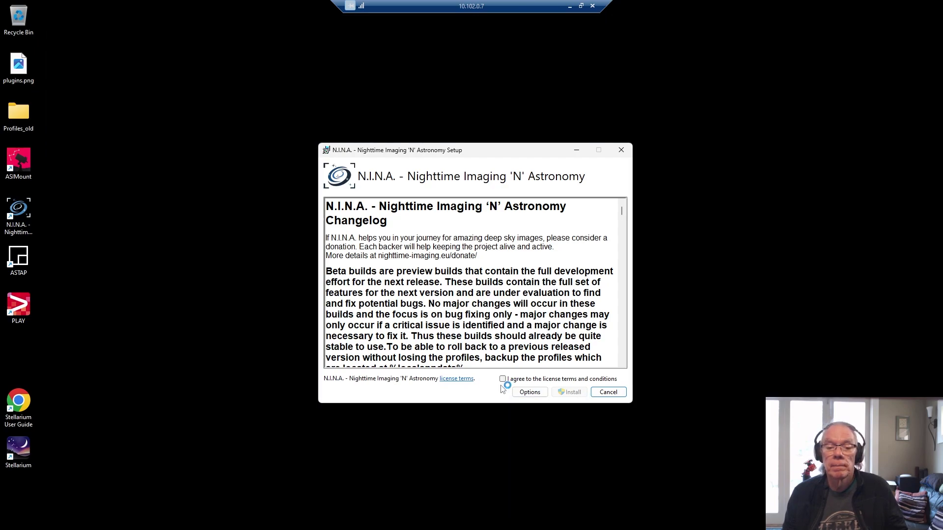
click(502, 379)
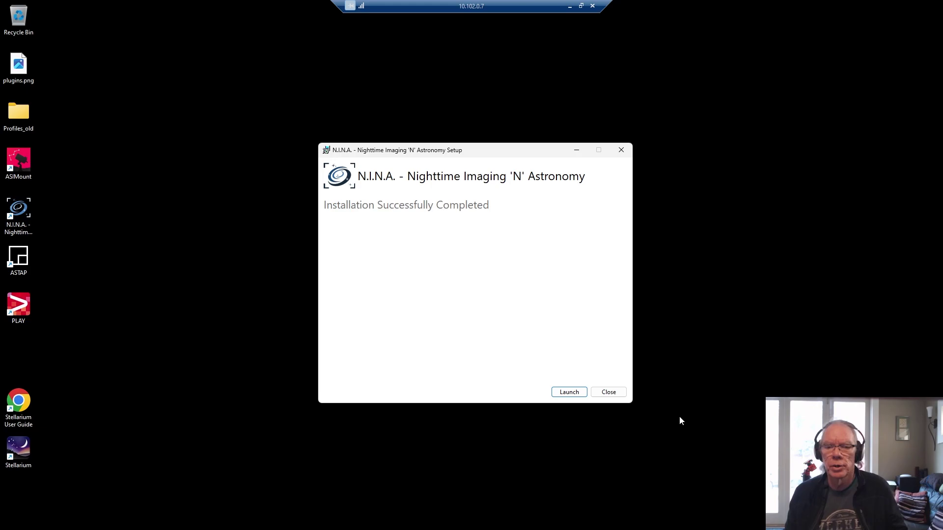
Launch N.I.N.A. 3.0 beta and load the EdgeHD 1422 ASI533MM Bin1 profile.
click(565, 395)
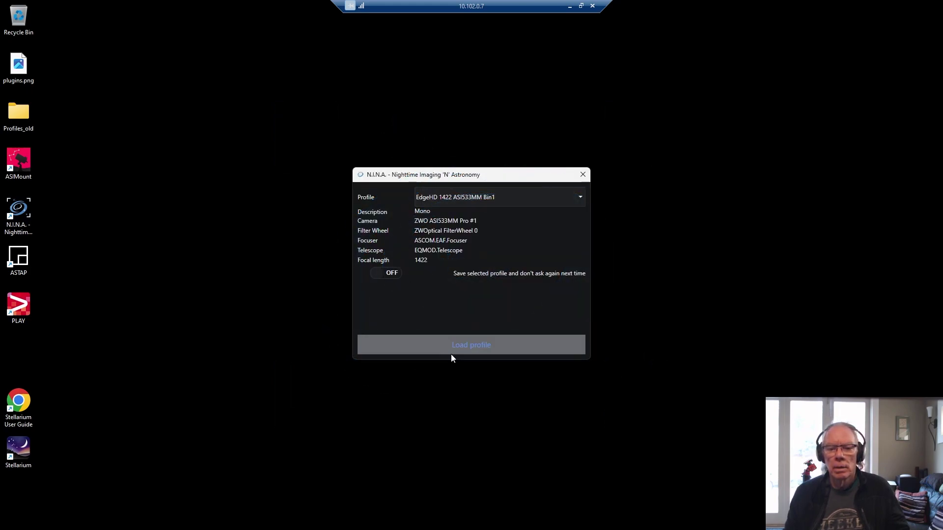
click(472, 347)
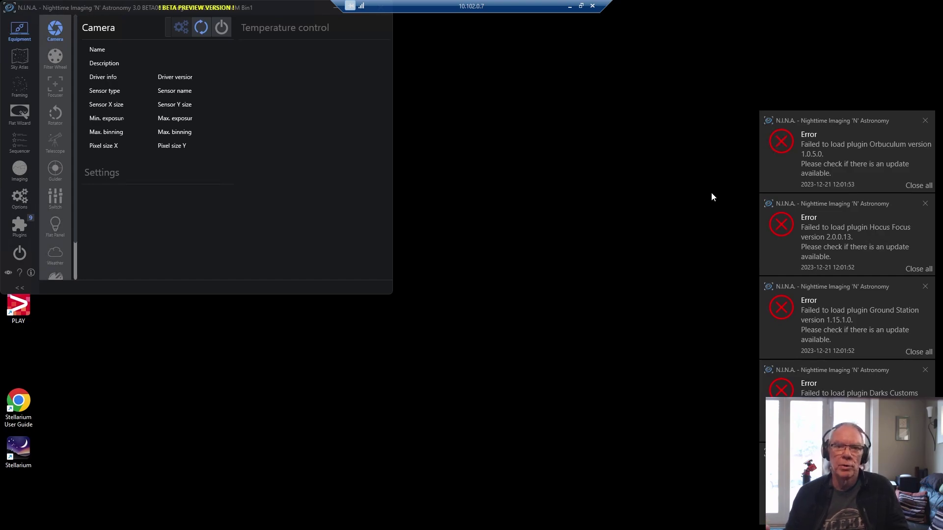
Dismiss the plugin error notices, then move and enlarge the N.I.N.A. window to fill the screen.
click(921, 189)
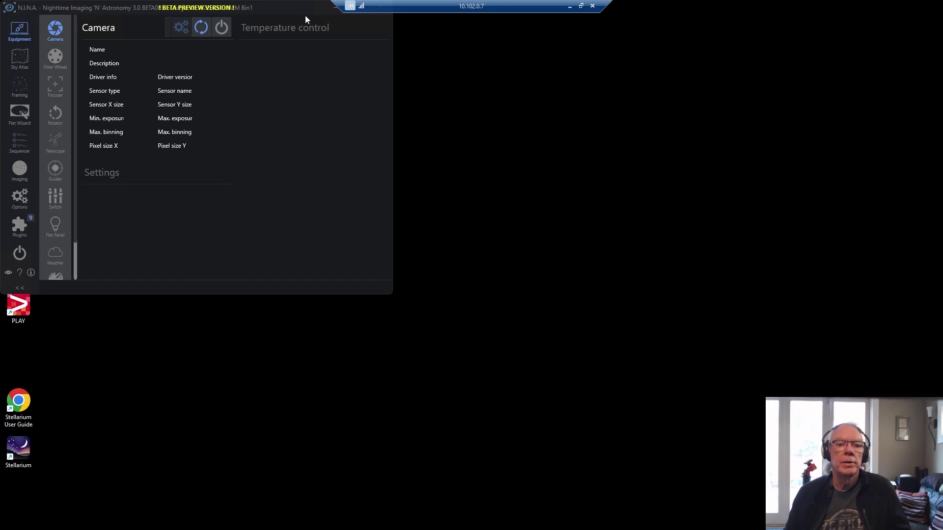
drag(283, 8, 328, 33)
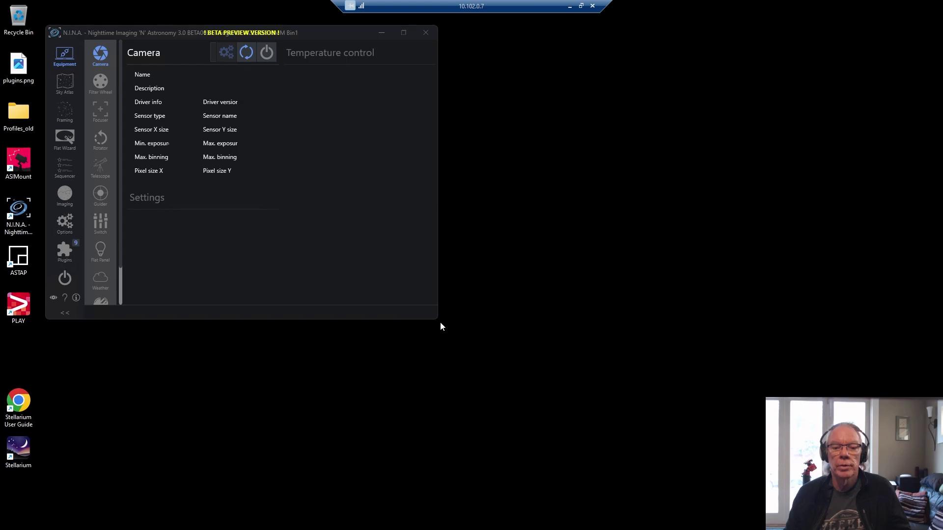
drag(434, 320, 476, 419)
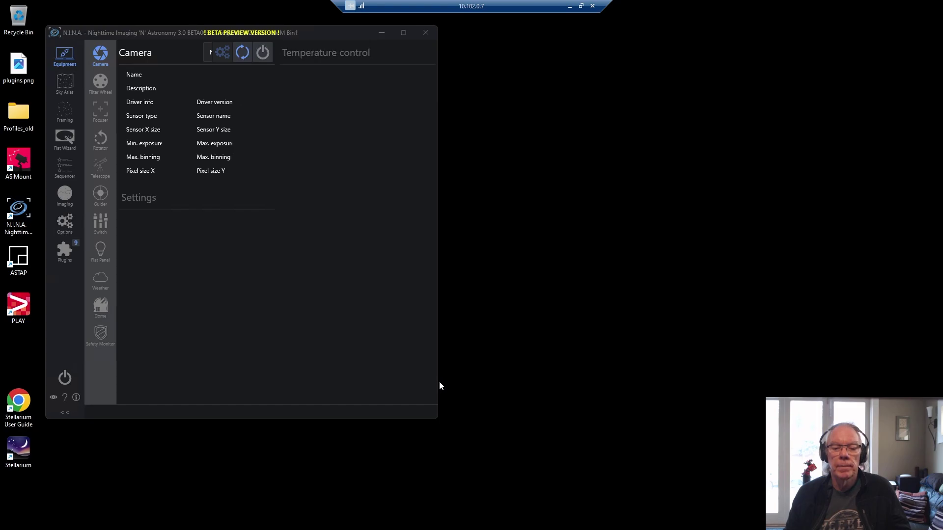
drag(438, 382, 939, 381)
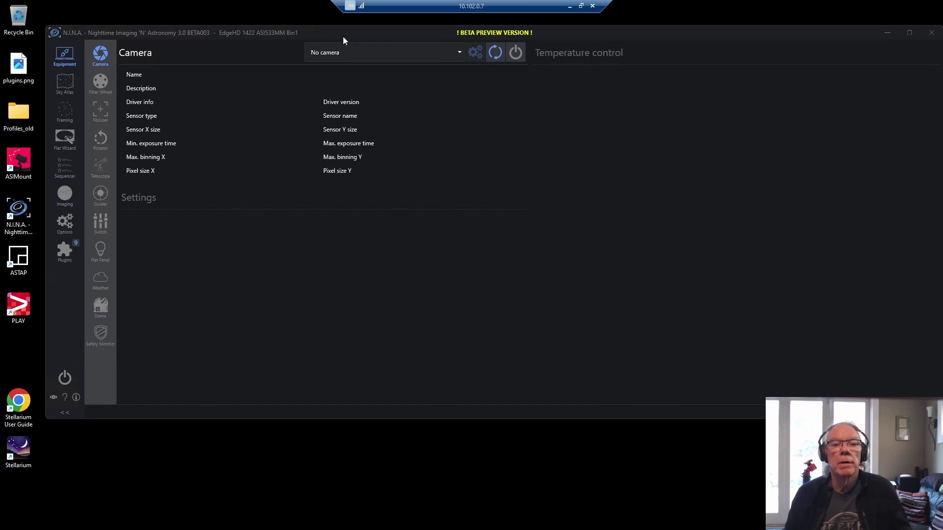
Check why Hocus Focus failed to load, then update it to 3.0.0.13 from Available plugins.
click(64, 251)
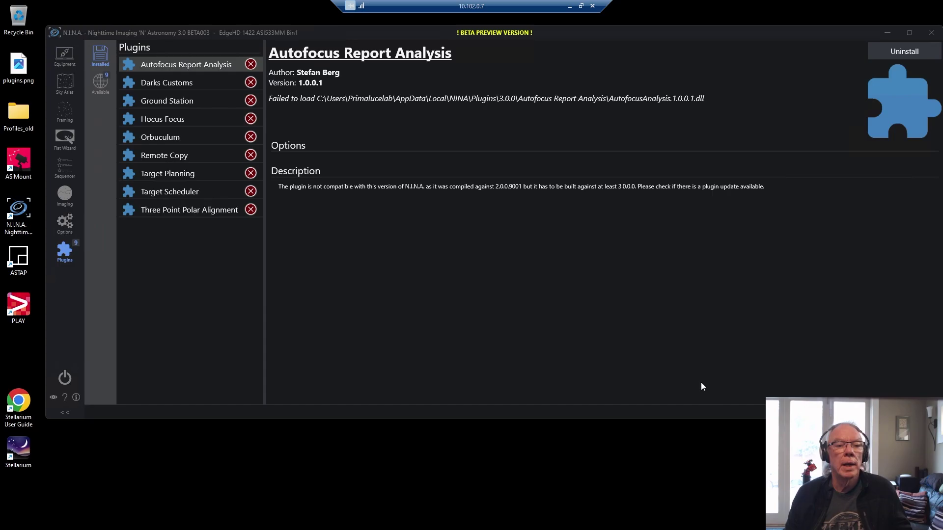
click(175, 121)
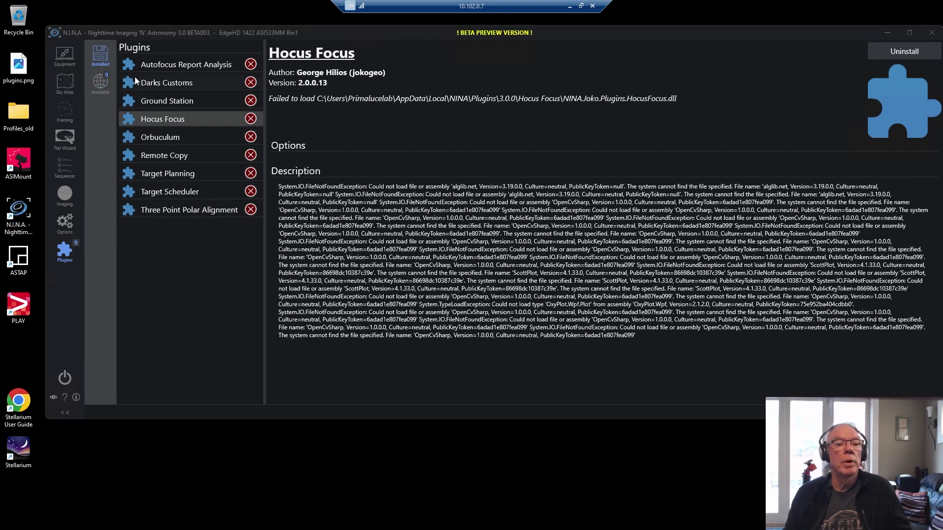
click(100, 83)
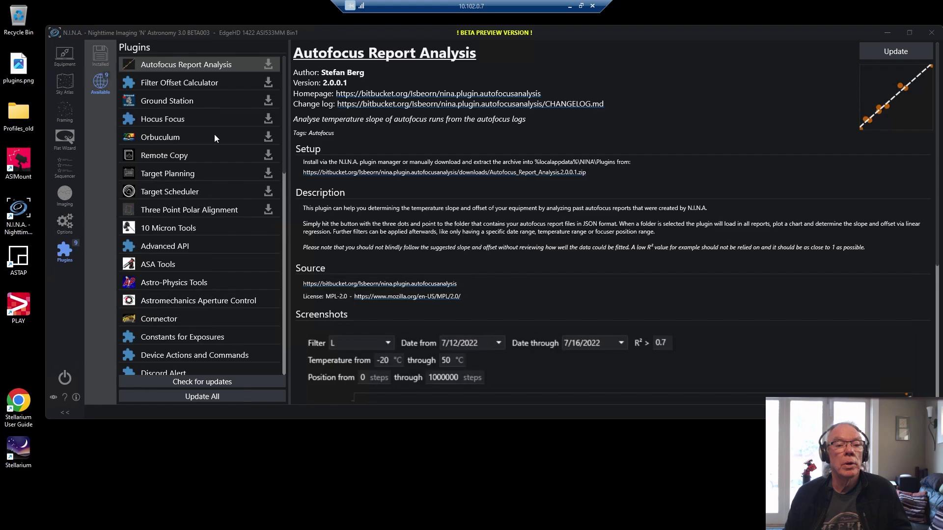
click(181, 121)
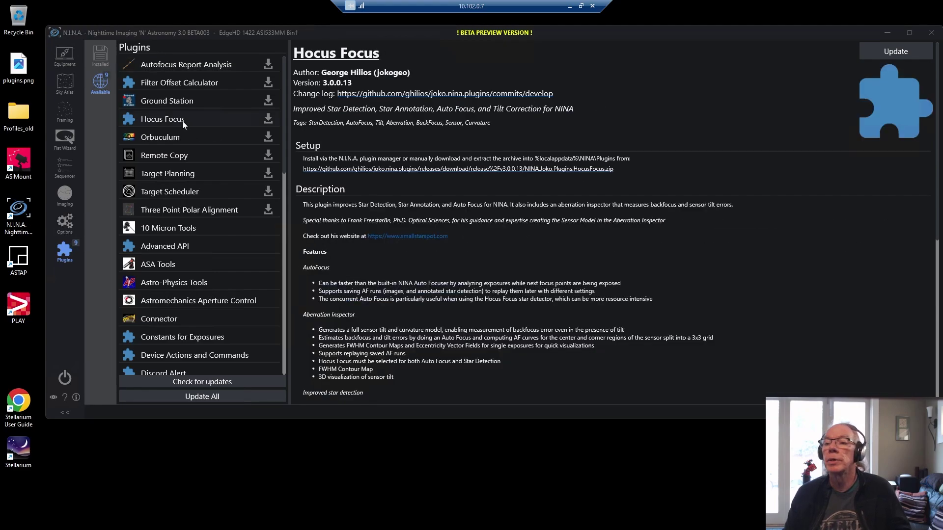
click(903, 55)
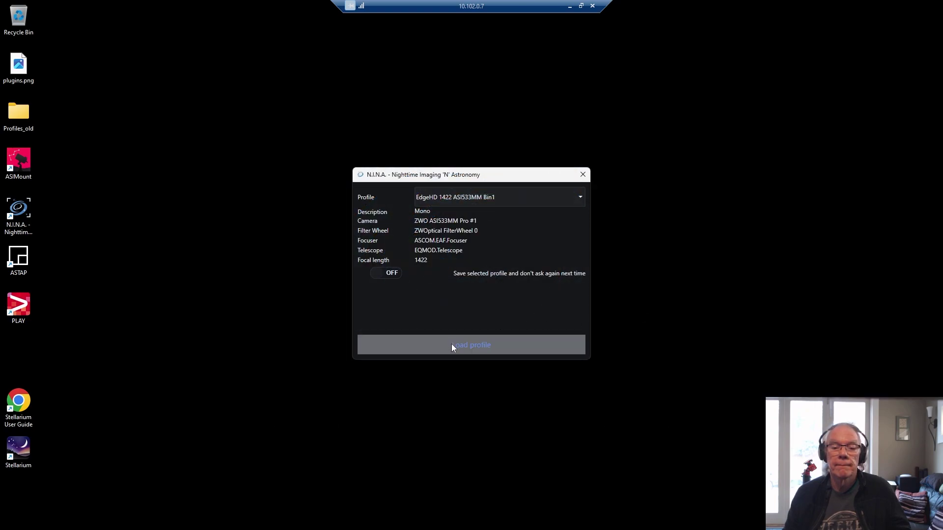
Load the EdgeHD 1422 ASI533MM Bin1 profile from the profile chooser.
click(451, 344)
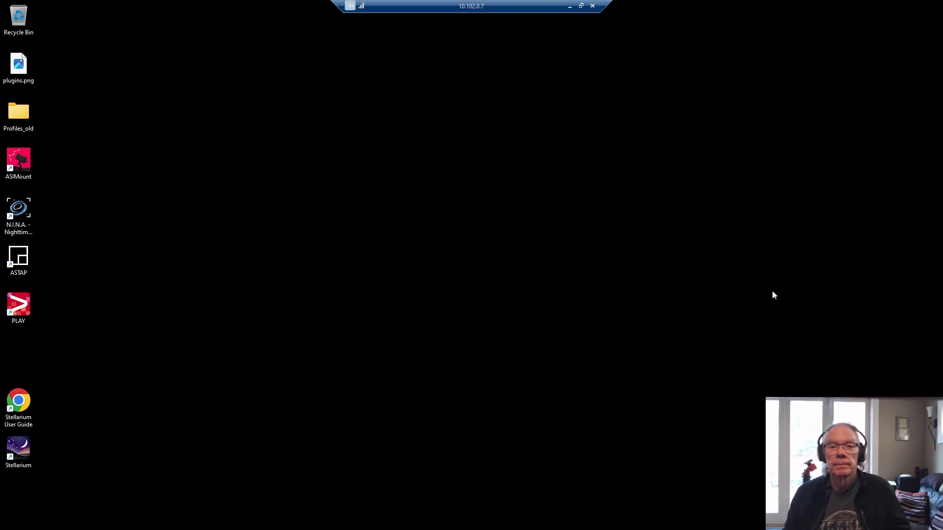